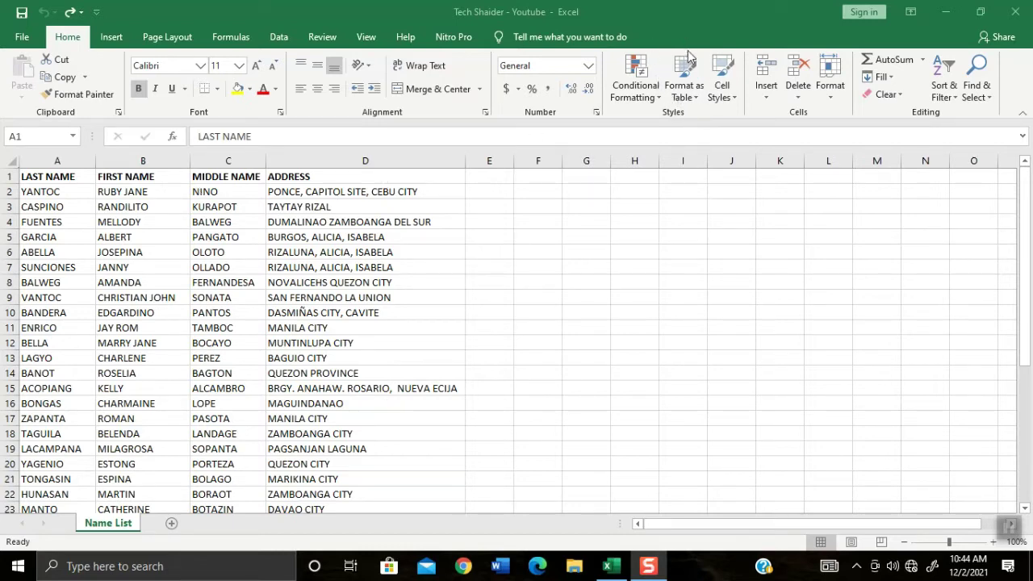
# Examine the name list's column headers in row 1 and the records in A2:D37.
pyautogui.click(73, 175)
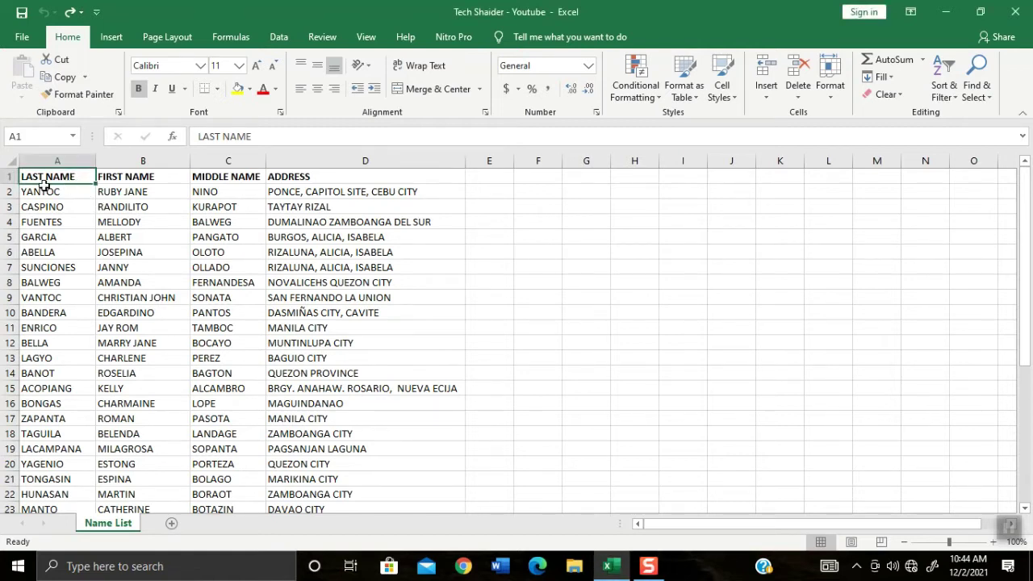
pyautogui.click(137, 177)
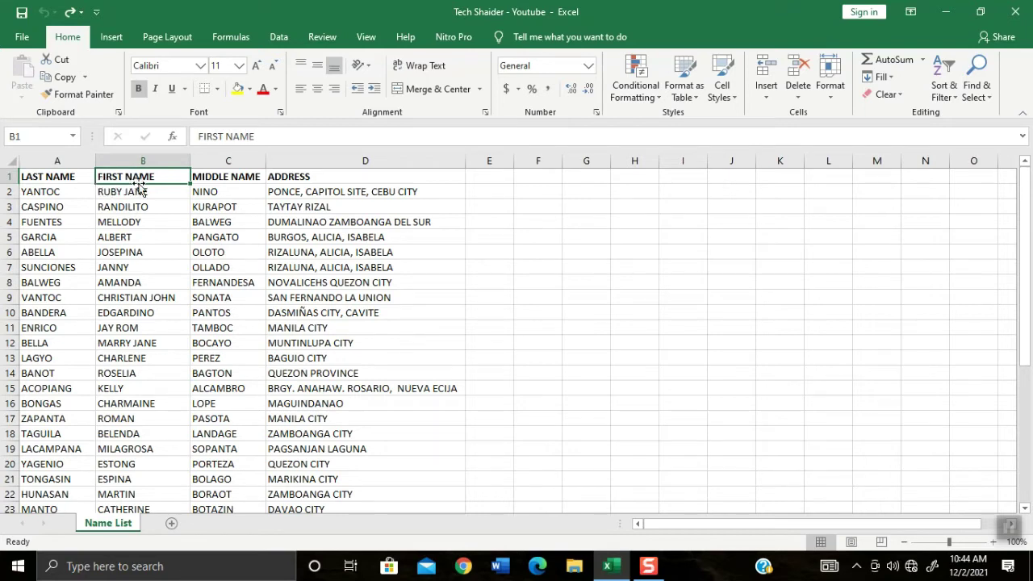
pyautogui.click(212, 178)
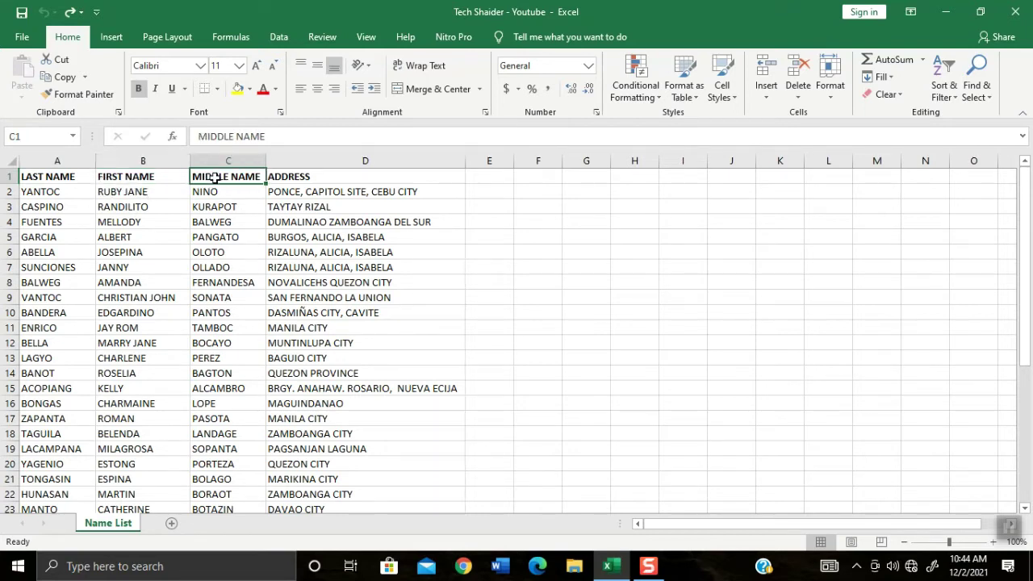
pyautogui.click(293, 179)
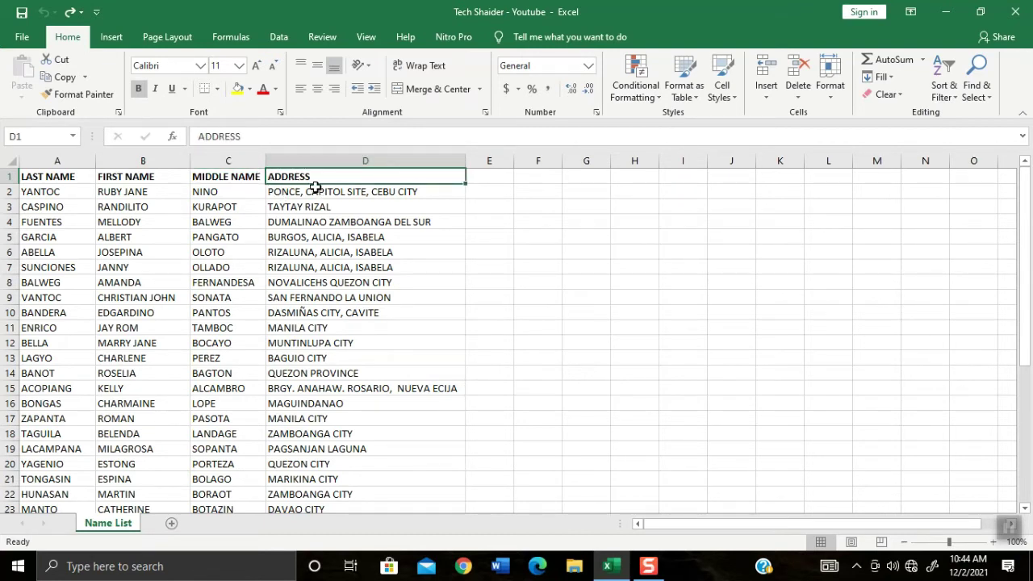
pyautogui.click(415, 190)
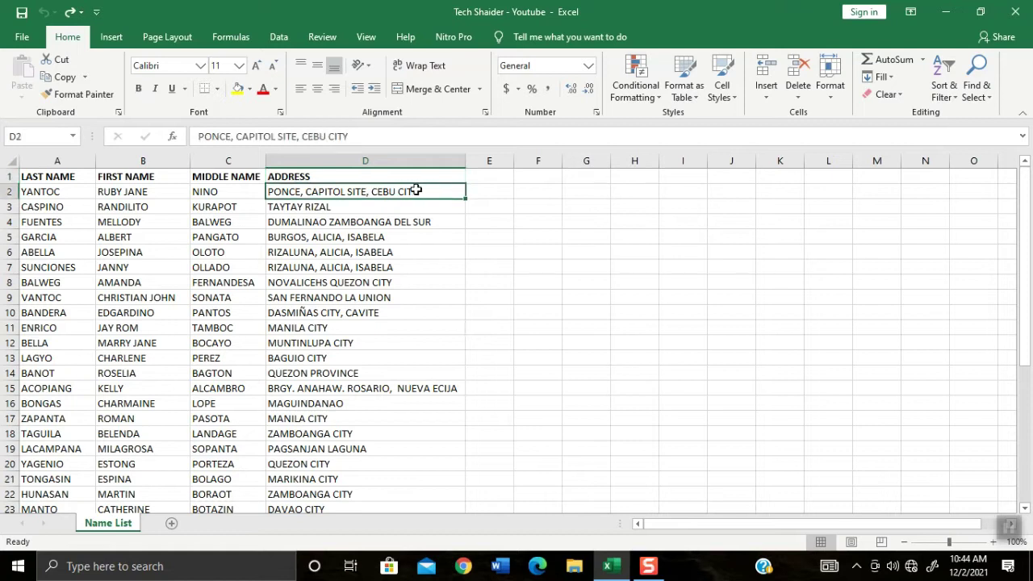
pyautogui.click(379, 176)
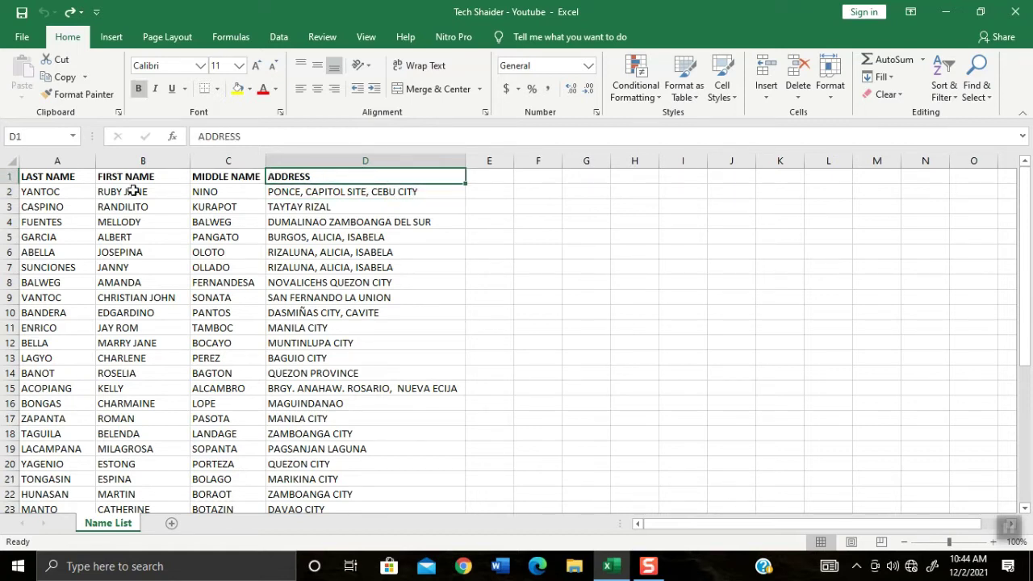
pyautogui.moveTo(51, 195); pyautogui.dragTo(324, 479)
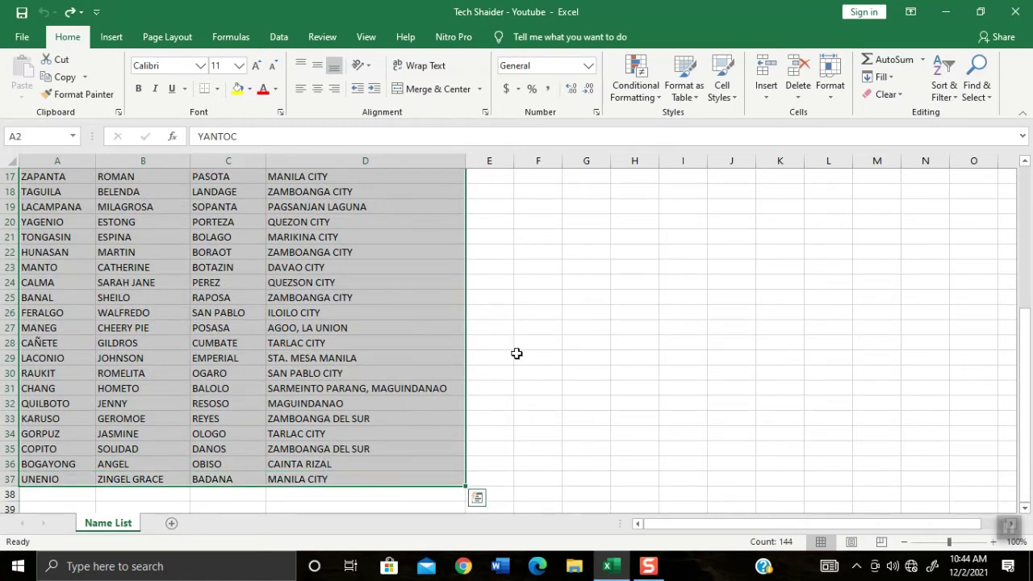
pyautogui.moveTo(1028, 365); pyautogui.dragTo(1023, 202)
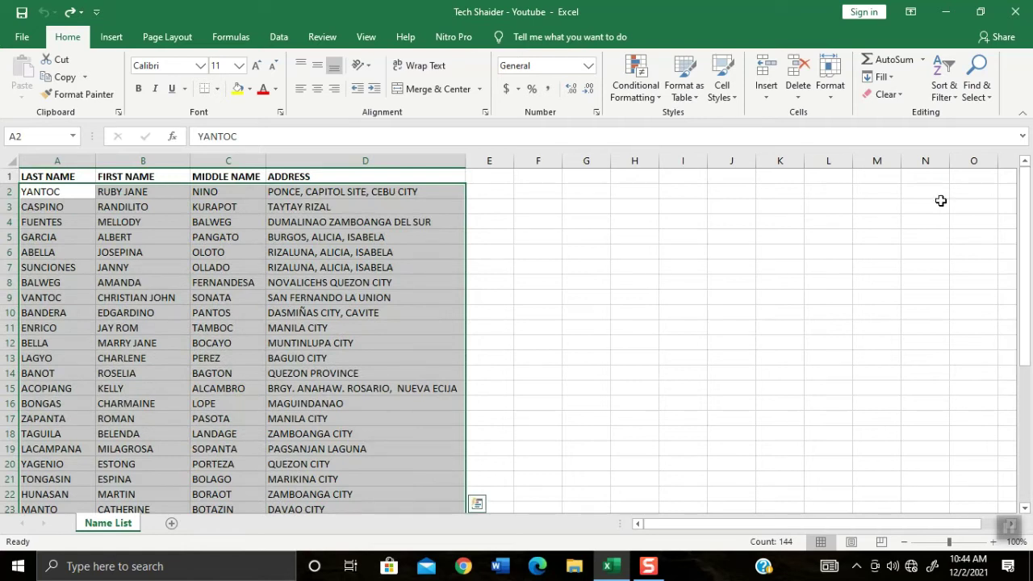
pyautogui.click(46, 179)
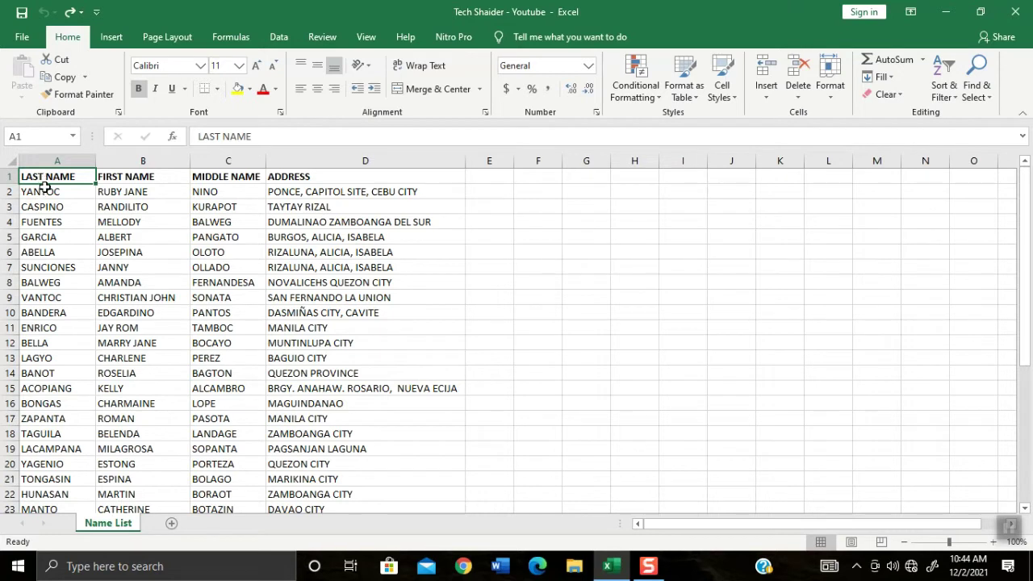
pyautogui.click(44, 188)
pyautogui.click(45, 179)
# Format the range A1:D37 as a table with headers, using the White, Table Style Medium 15 style.
pyautogui.moveTo(48, 177); pyautogui.dragTo(316, 479)
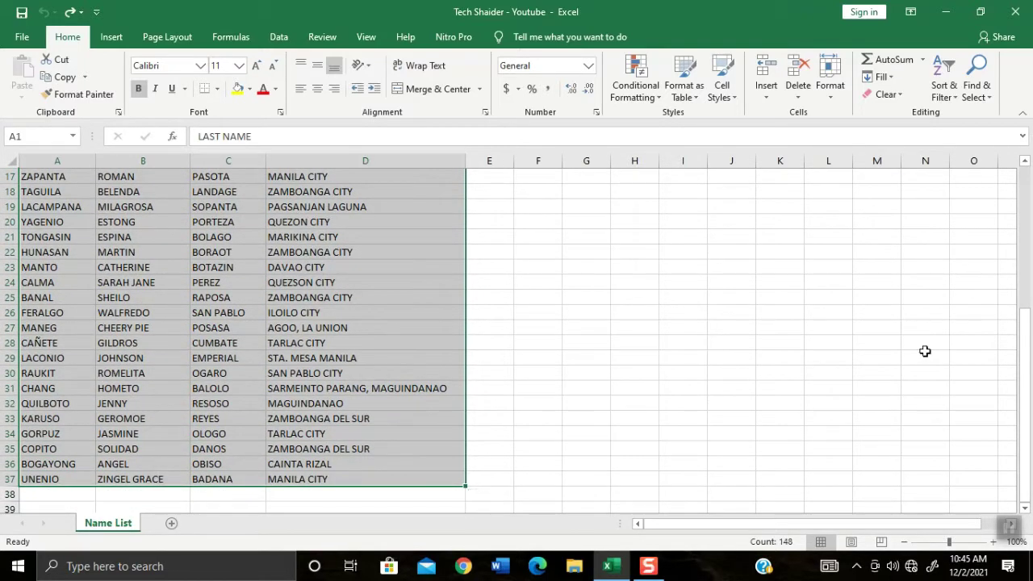
pyautogui.moveTo(1031, 355); pyautogui.dragTo(1019, 194)
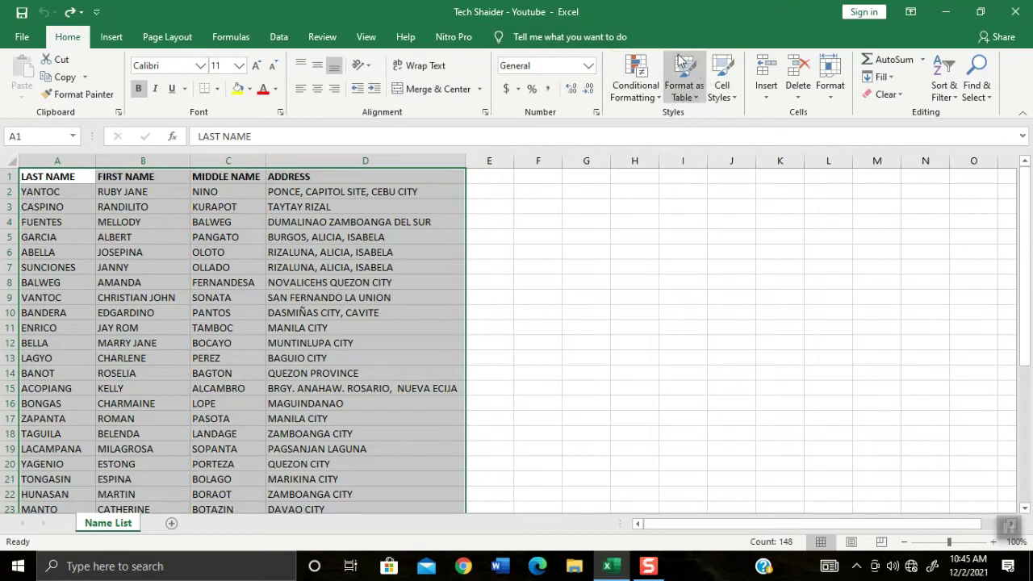
pyautogui.click(696, 98)
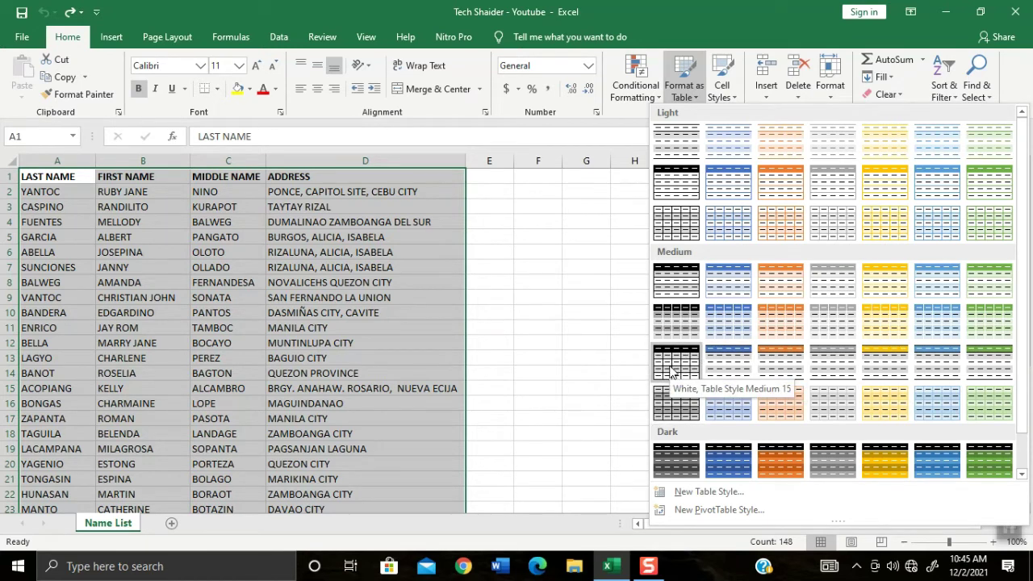
pyautogui.click(669, 366)
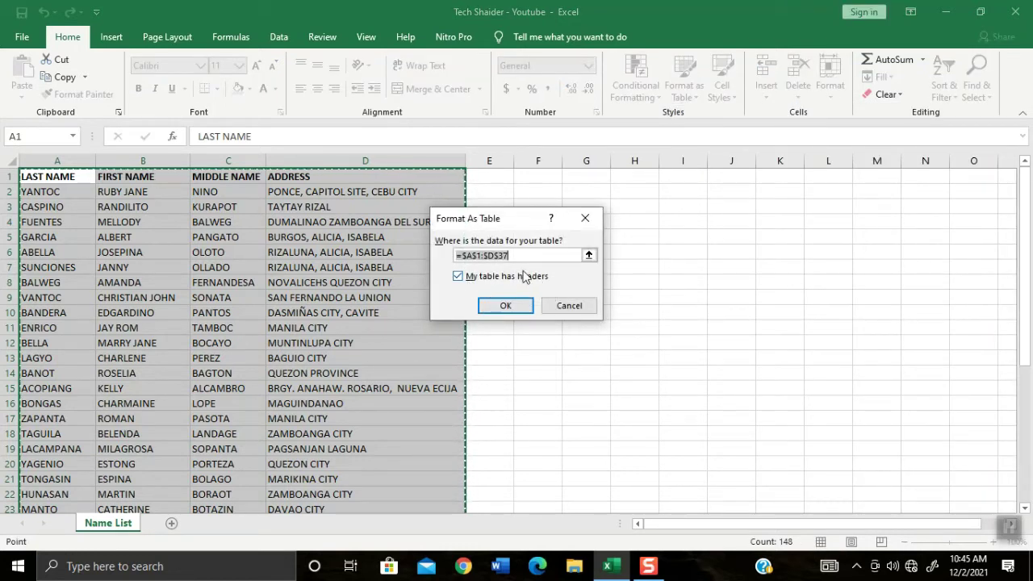
pyautogui.click(449, 252)
pyautogui.click(516, 309)
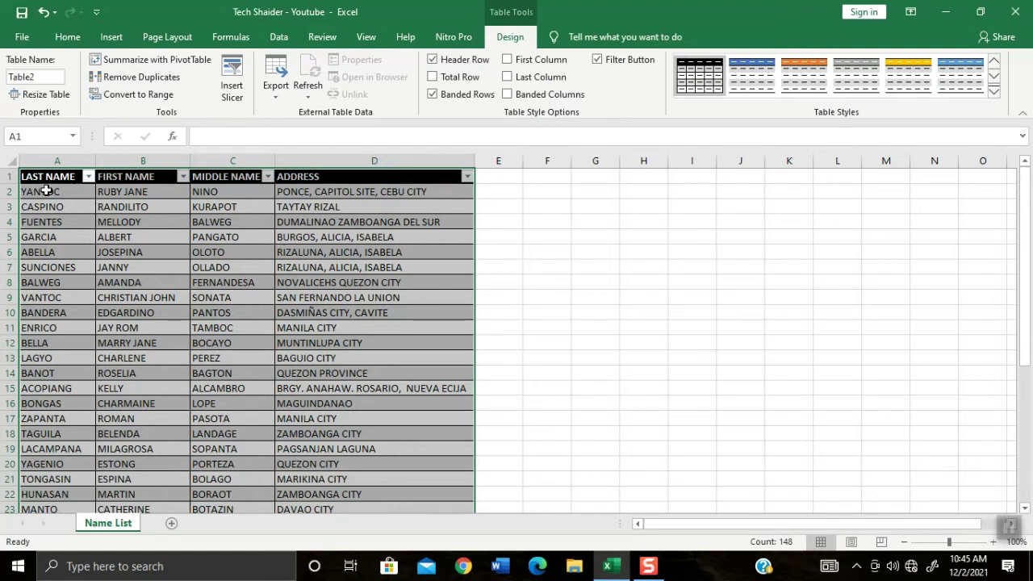
# Examine the order of the entries in the table's LAST NAME column.
pyautogui.click(47, 190)
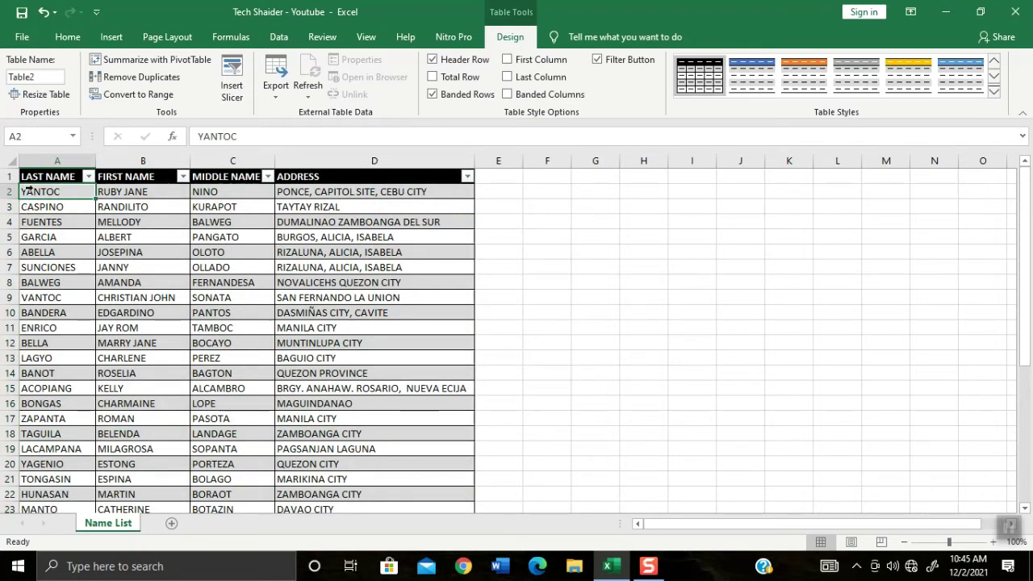
pyautogui.moveTo(38, 190); pyautogui.dragTo(63, 193)
pyautogui.click(59, 161)
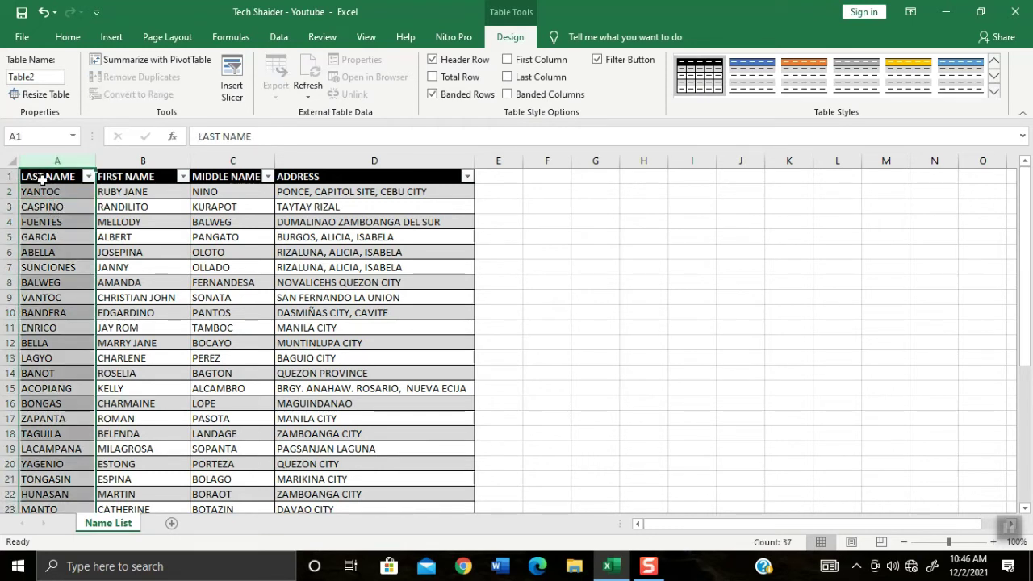
pyautogui.click(50, 192)
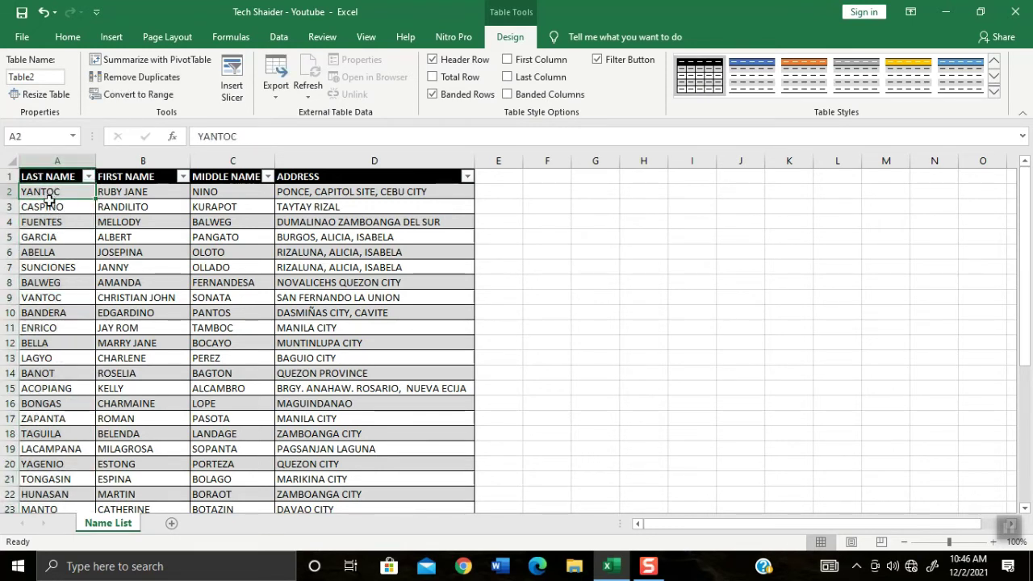
pyautogui.click(50, 207)
pyautogui.click(46, 223)
pyautogui.click(46, 239)
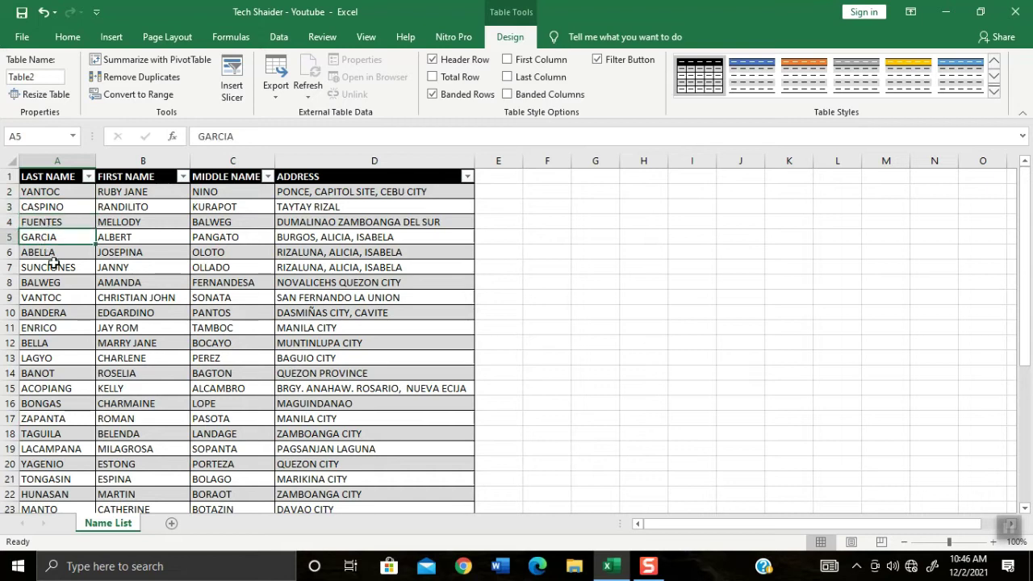
pyautogui.click(55, 252)
pyautogui.click(52, 271)
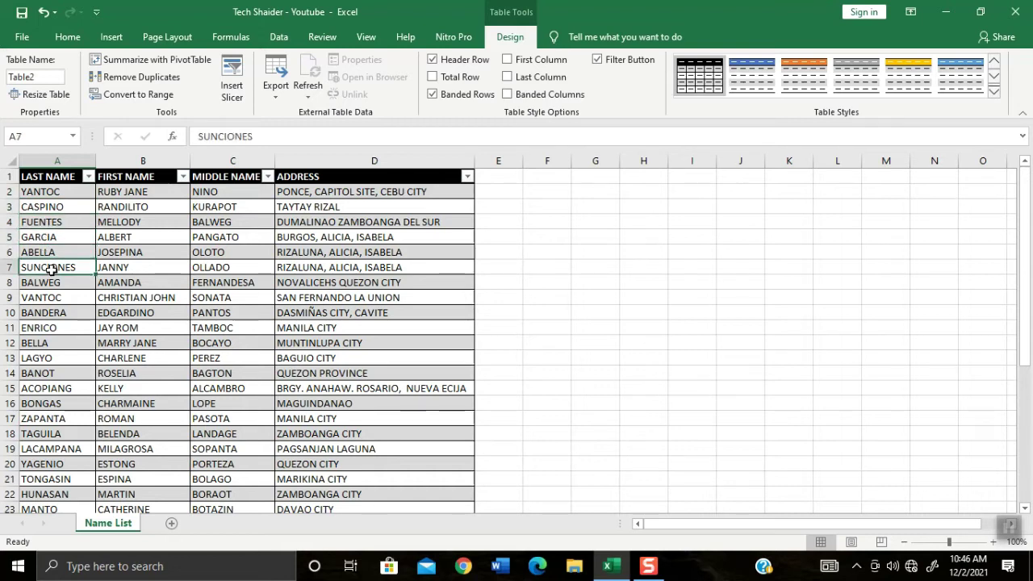
# Sort the table by the LAST NAME column in ascending order, A to Z.
pyautogui.click(49, 192)
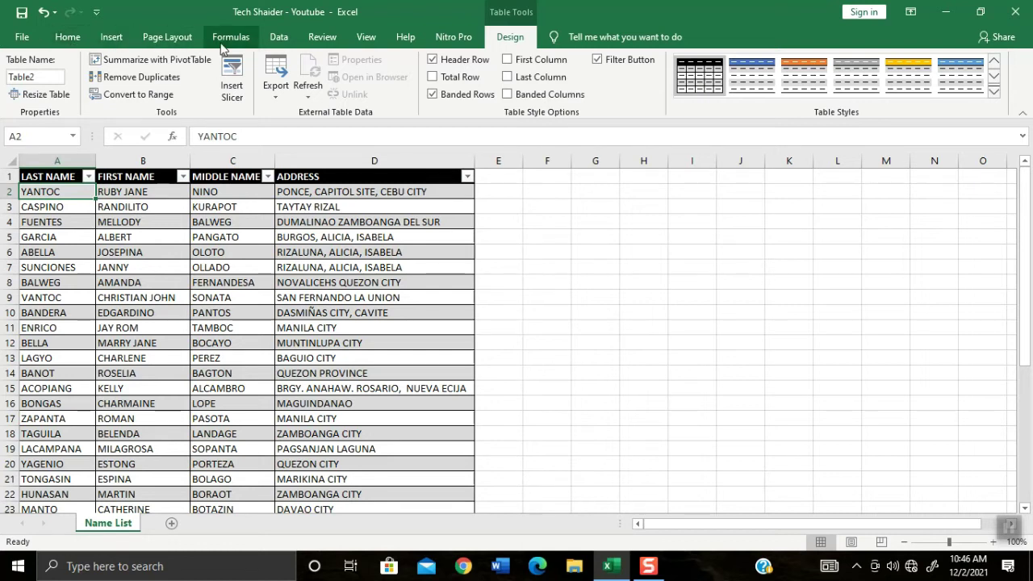
pyautogui.click(279, 37)
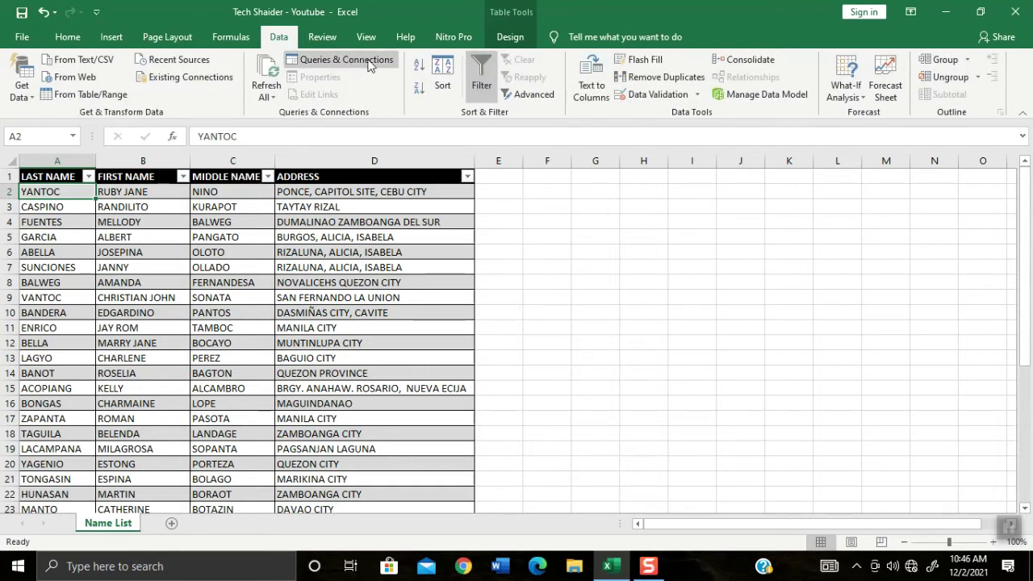
pyautogui.click(420, 70)
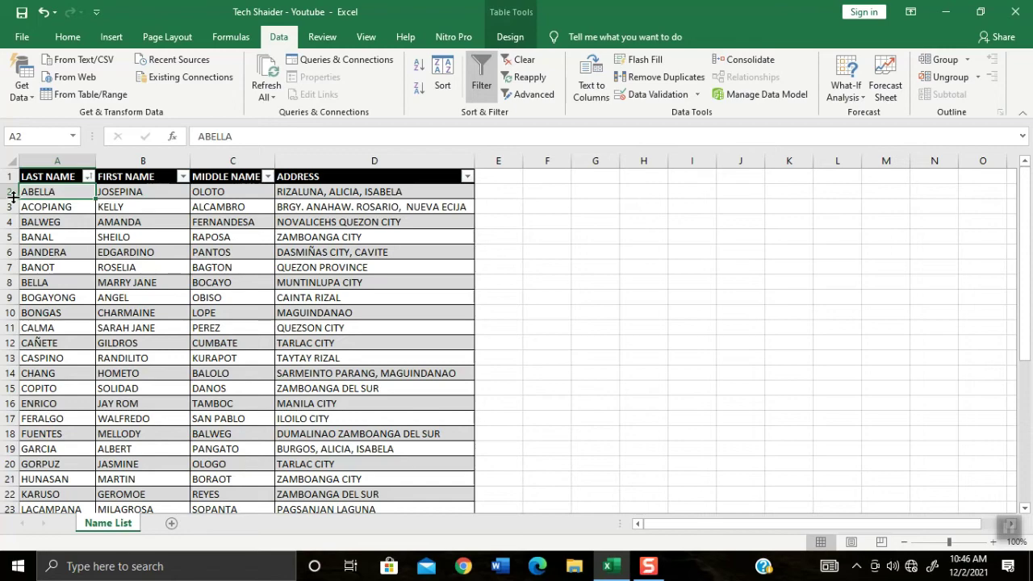
# Check the alphabetical order of the LAST NAME column from the first record to the last.
pyautogui.click(8, 191)
pyautogui.moveTo(14, 205); pyautogui.dragTo(37, 493)
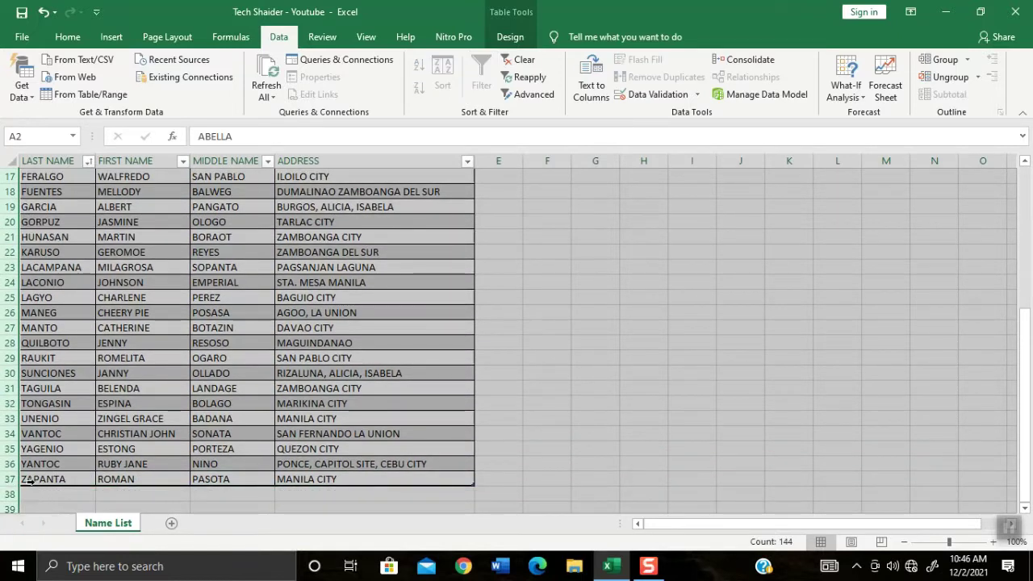
pyautogui.click(29, 478)
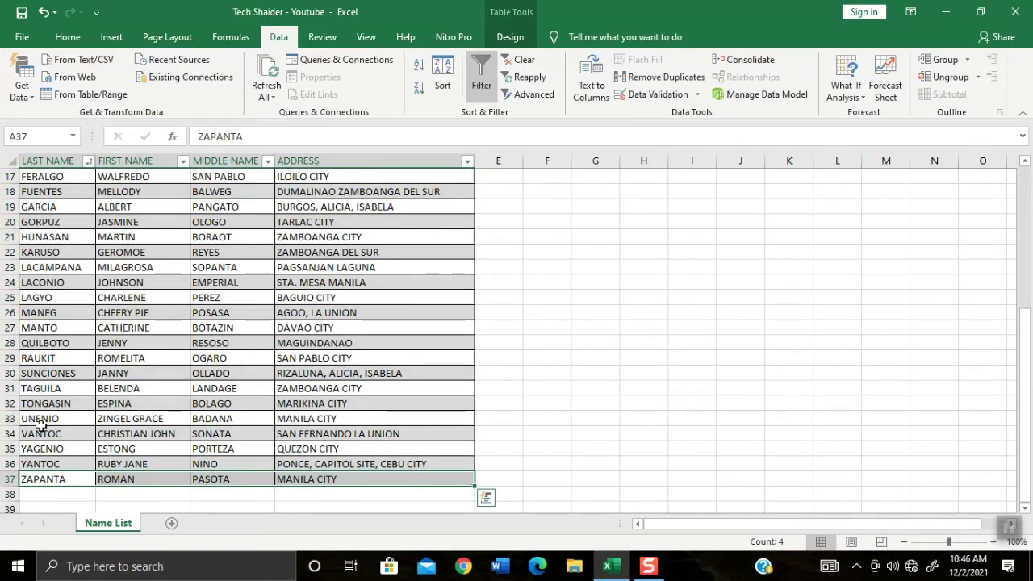
pyautogui.scroll(5, 51, 274)
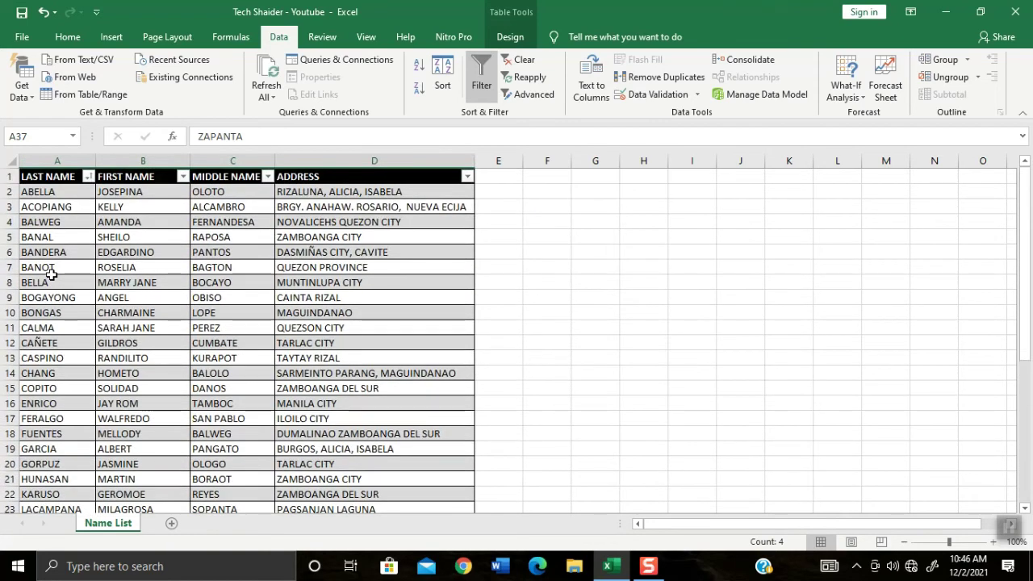
pyautogui.click(42, 195)
pyautogui.click(42, 209)
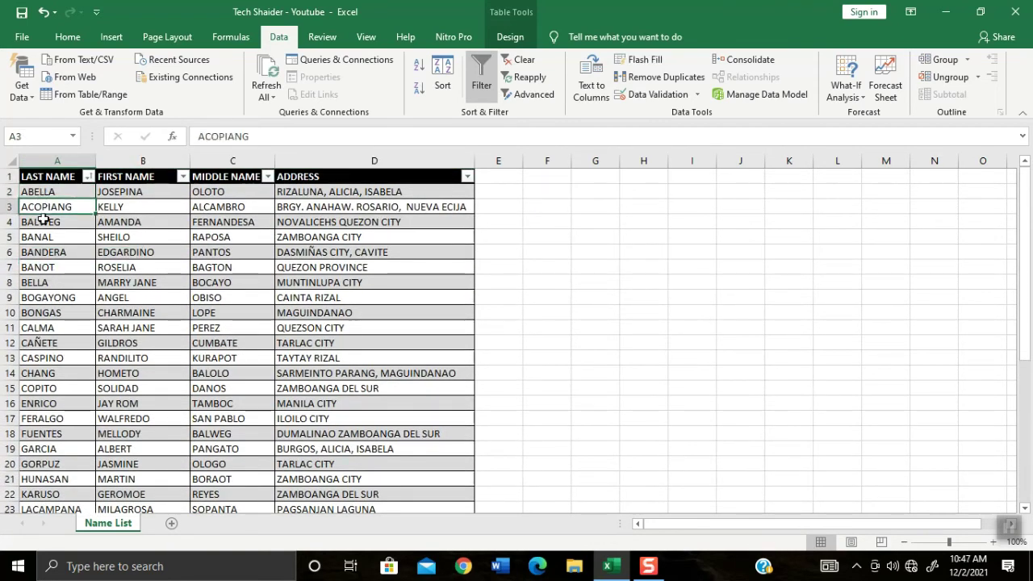
pyautogui.click(42, 222)
pyautogui.click(41, 237)
pyautogui.click(40, 252)
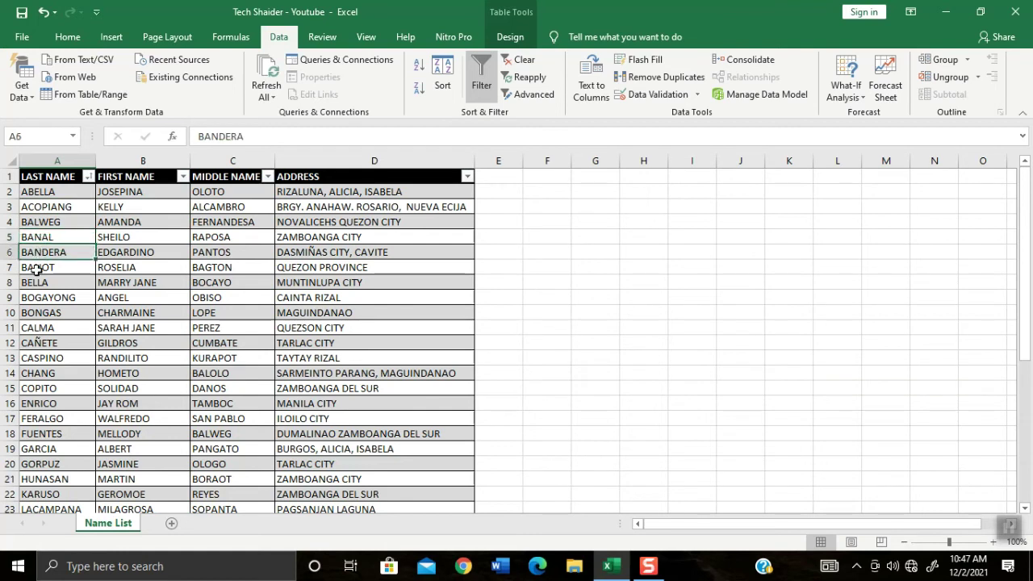
pyautogui.click(36, 269)
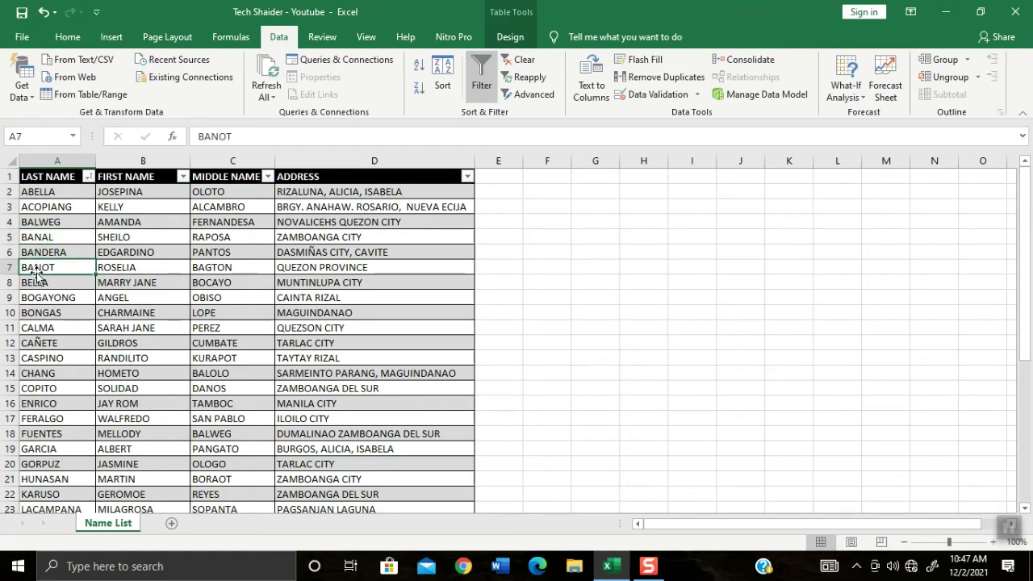